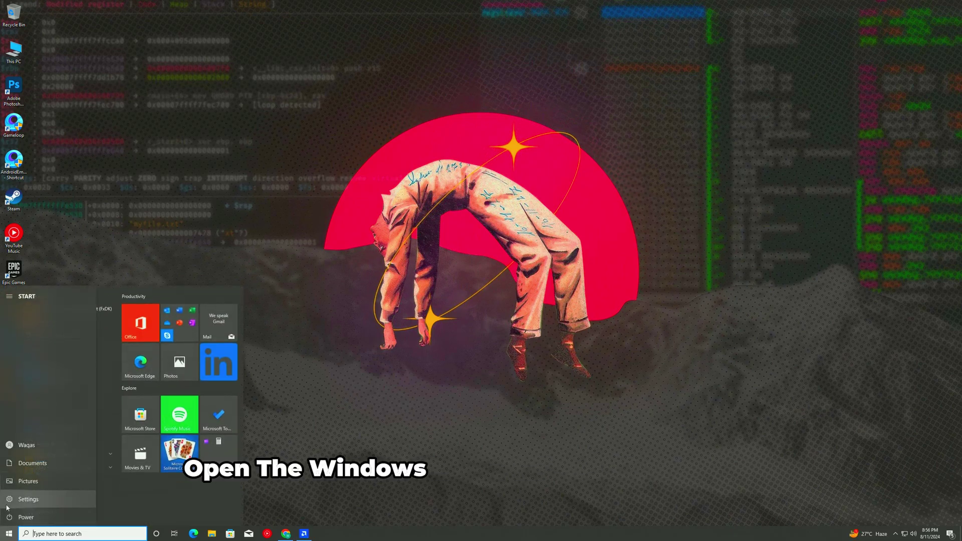
Go from Settings > Apps & features to the Control Panel's Programs and Features list
click(28, 499)
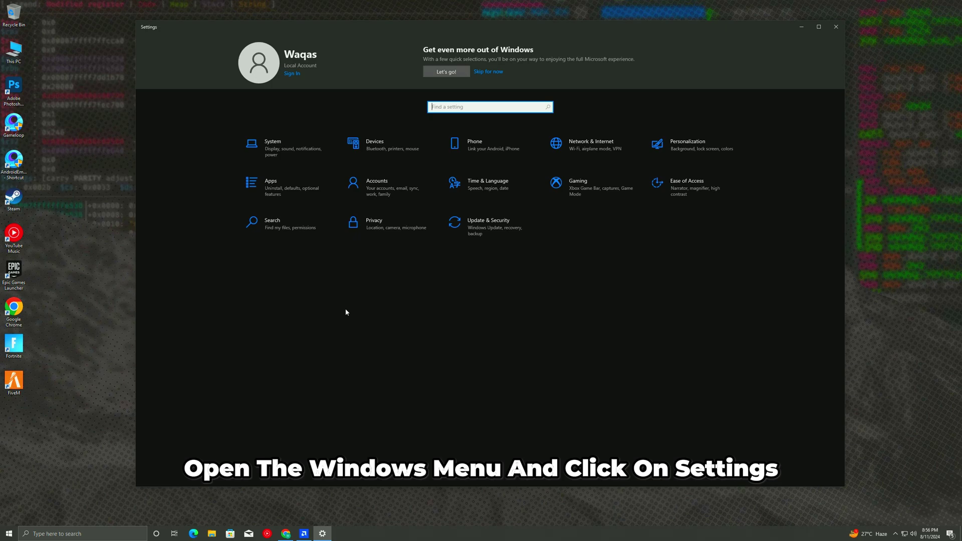
click(284, 187)
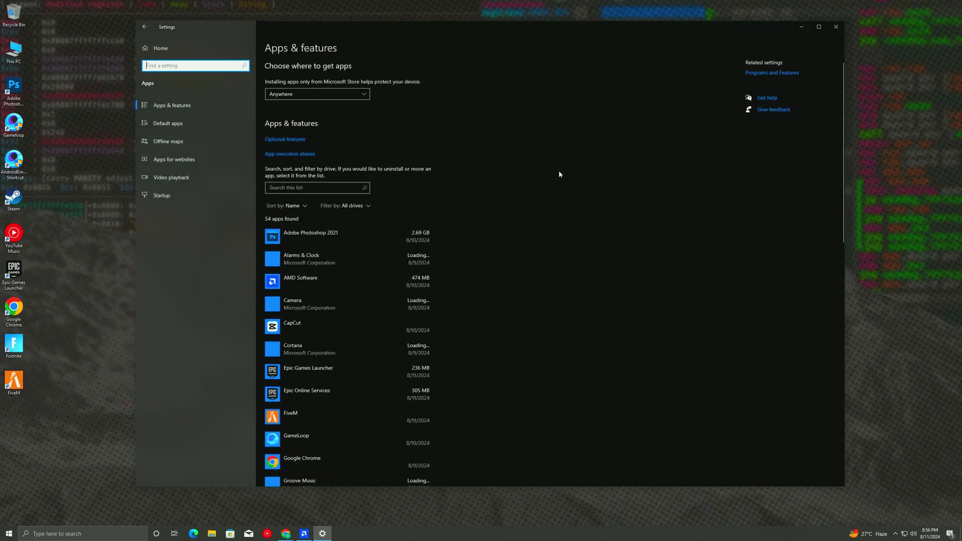
click(760, 74)
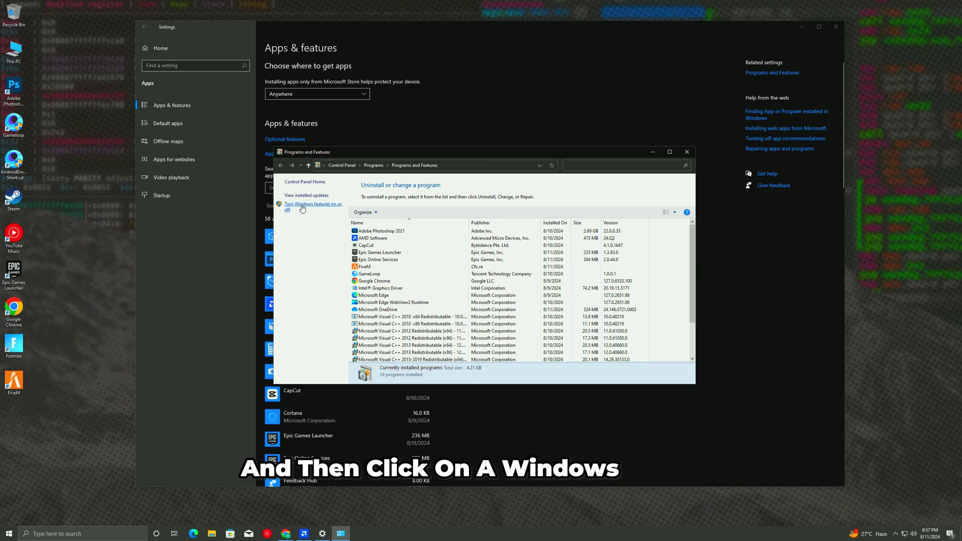
Enable .NET Framework 3.5 in Windows Features, letting Windows Update download the needed files
click(294, 208)
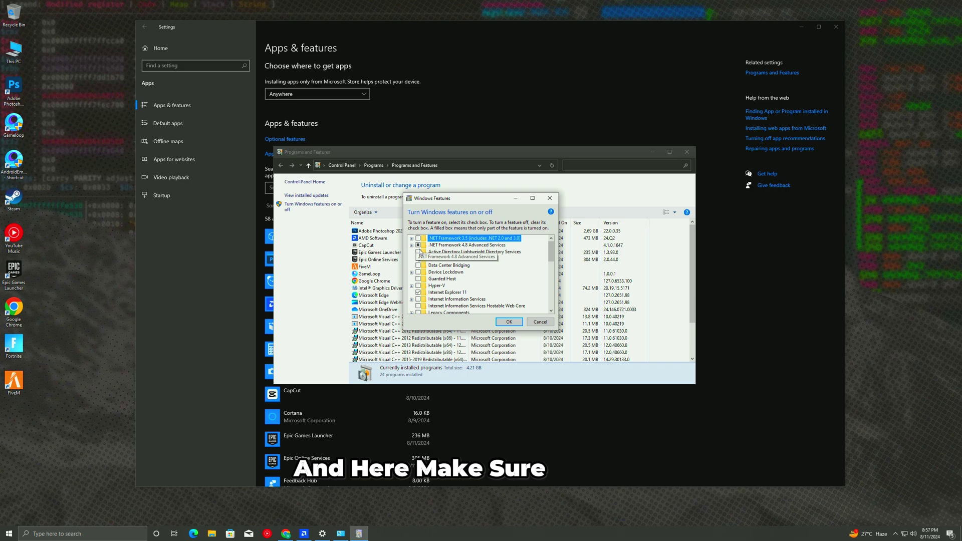
click(418, 239)
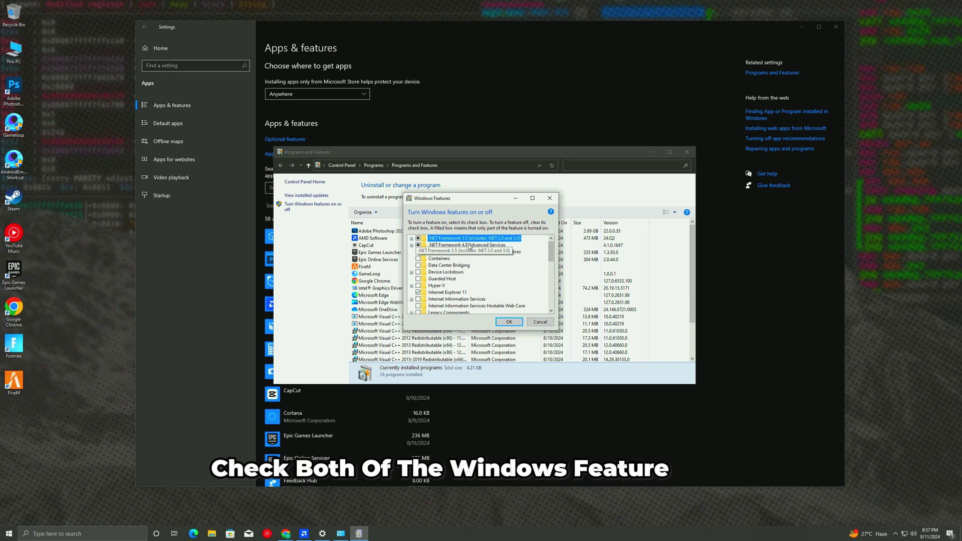
click(507, 324)
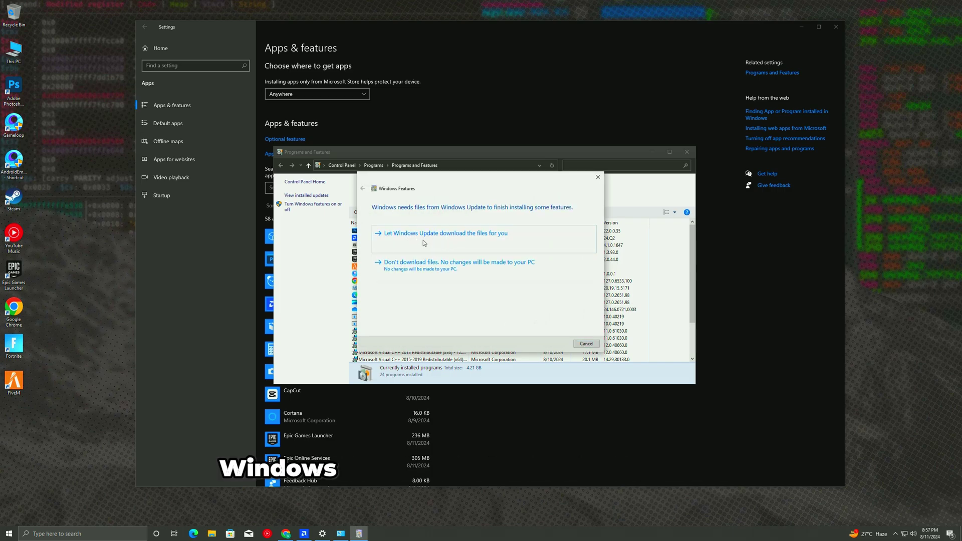
click(424, 243)
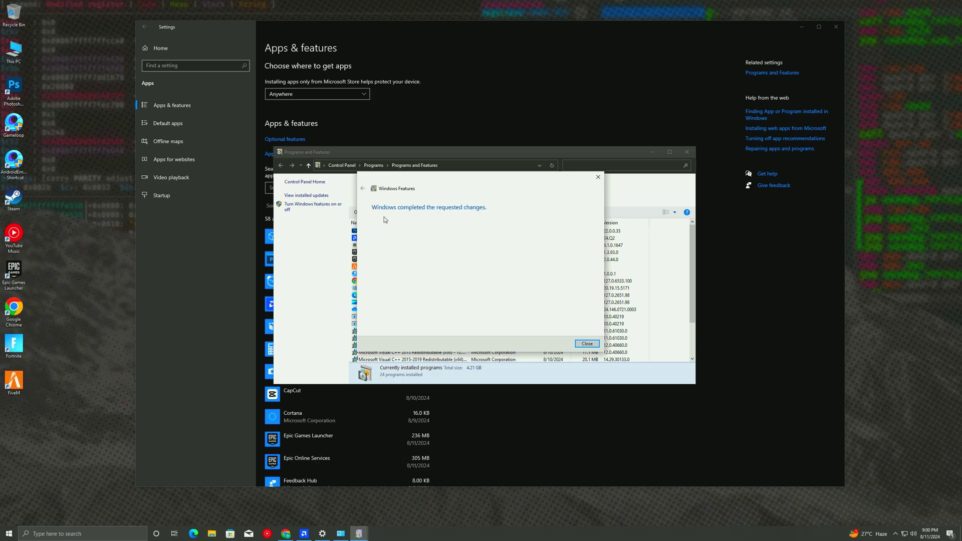
click(587, 344)
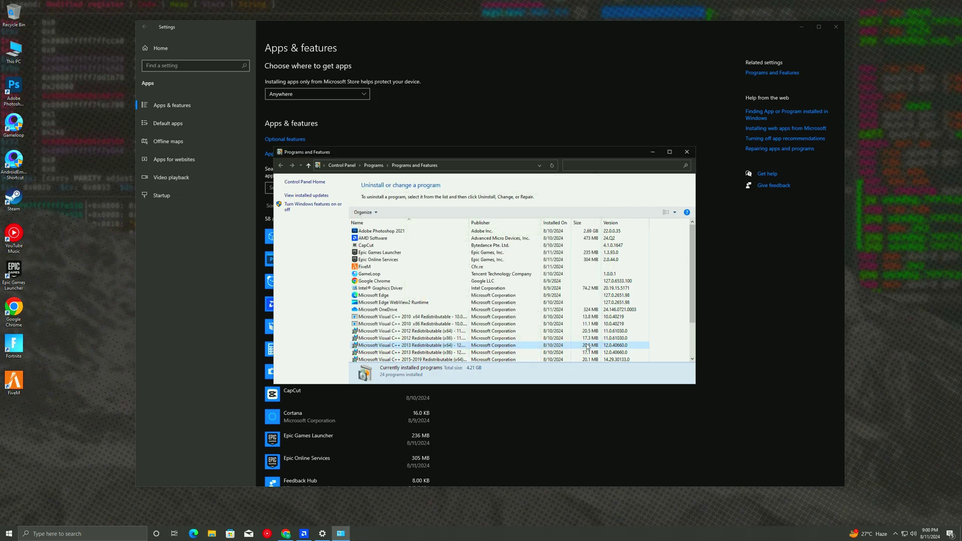
Download the DirectX End-User Runtime web installer from the dx 12 search results in Chrome
click(688, 150)
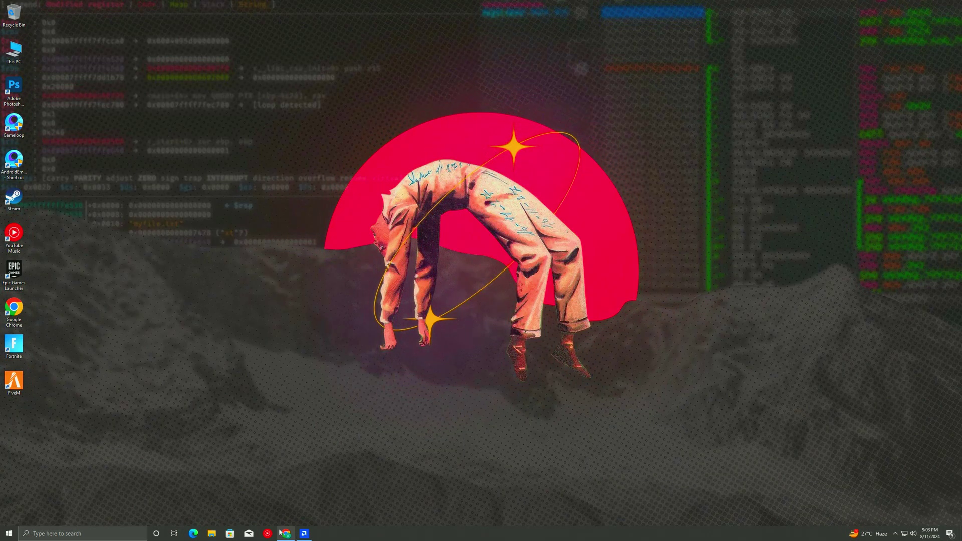
click(281, 533)
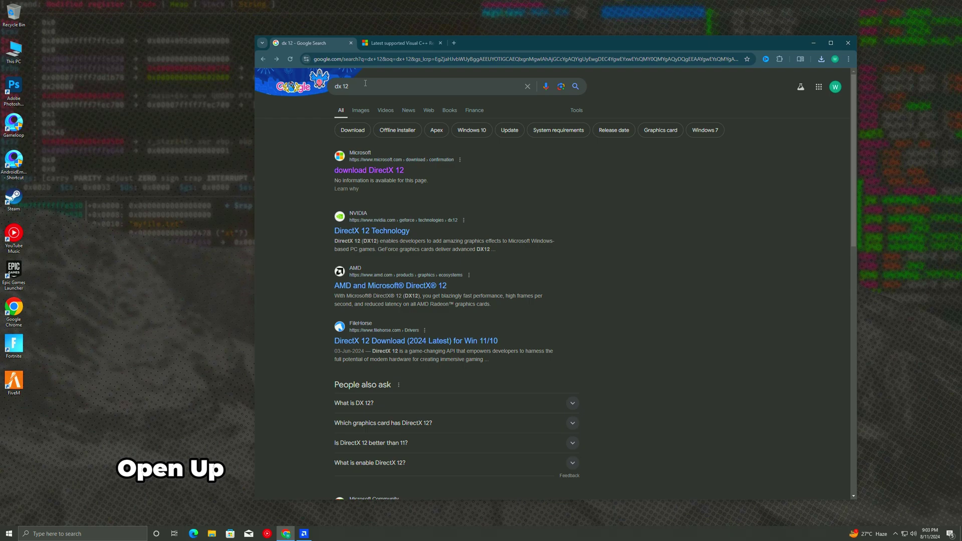
drag(351, 86, 327, 87)
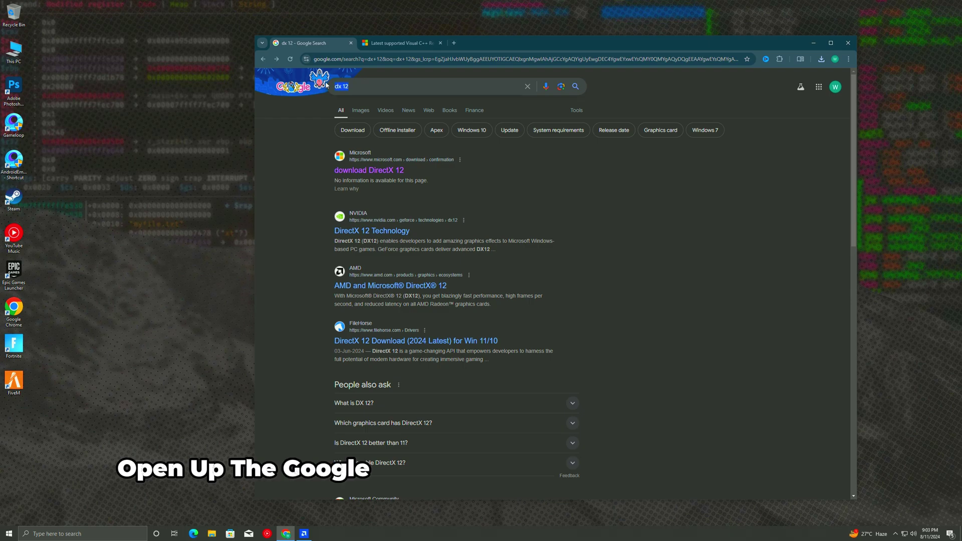
click(357, 172)
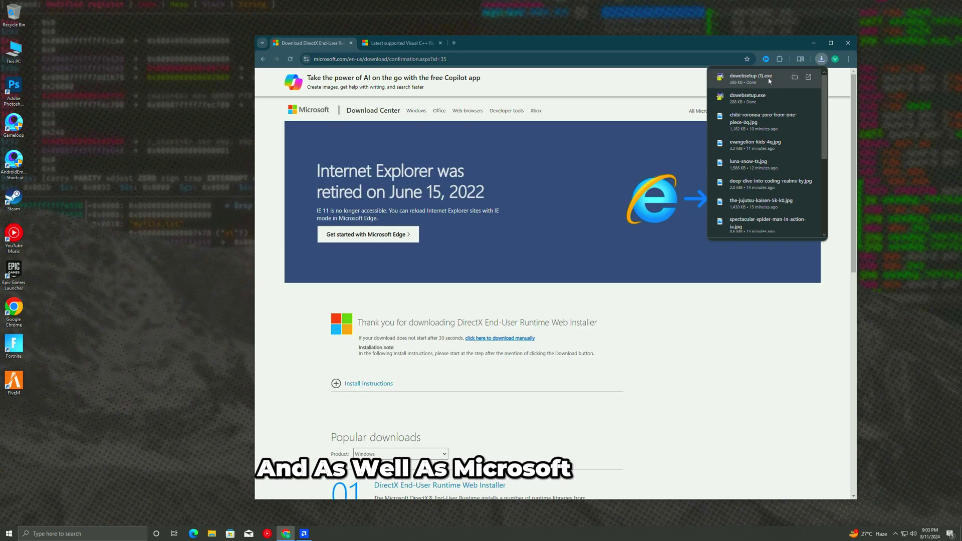
click(501, 125)
Download the x64 Visual C++ 2015–2022 Redistributable (VC_redist.x64)
click(401, 43)
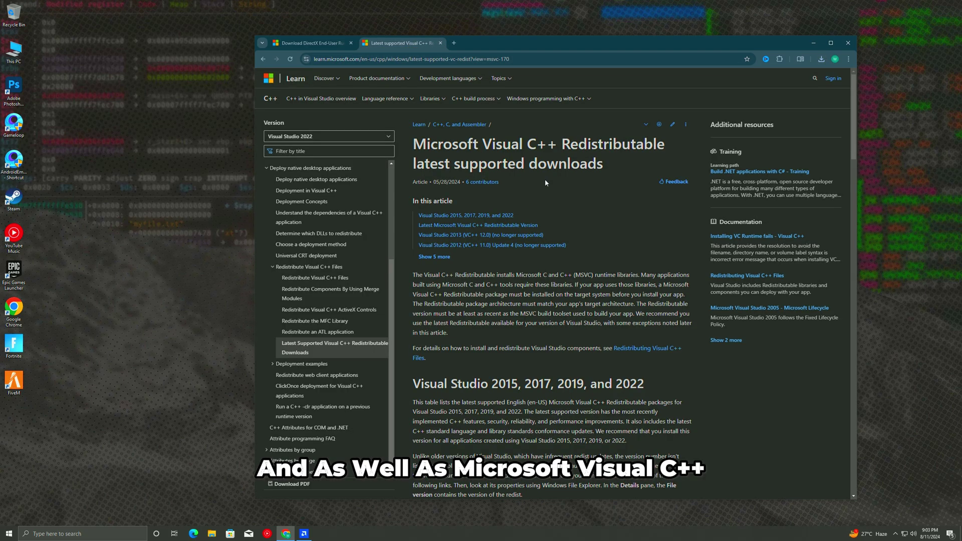
click(462, 217)
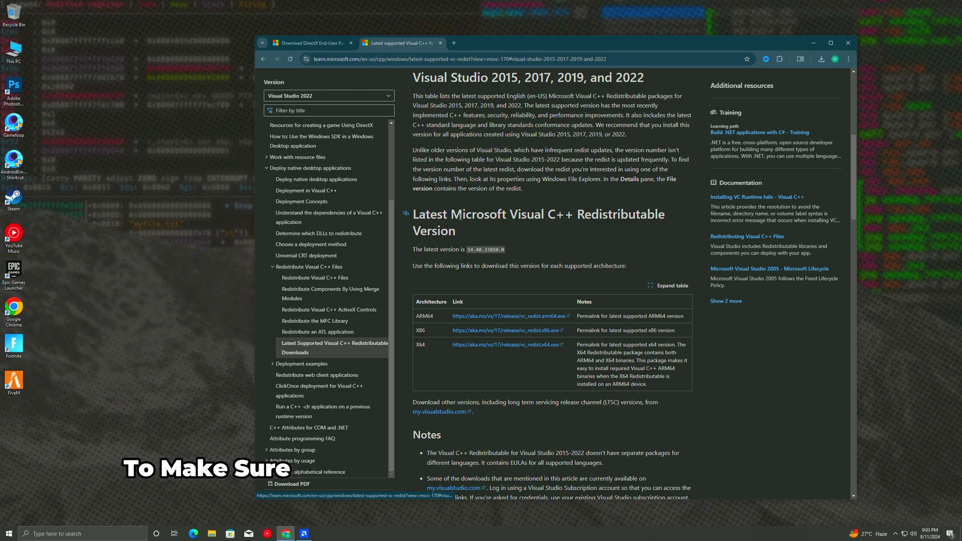
scroll(470, 324, down, 1)
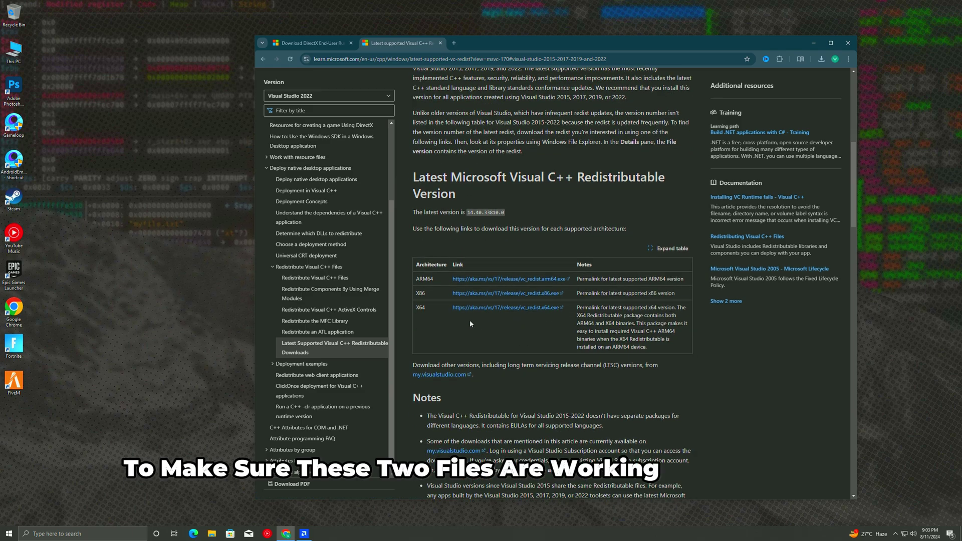
click(493, 309)
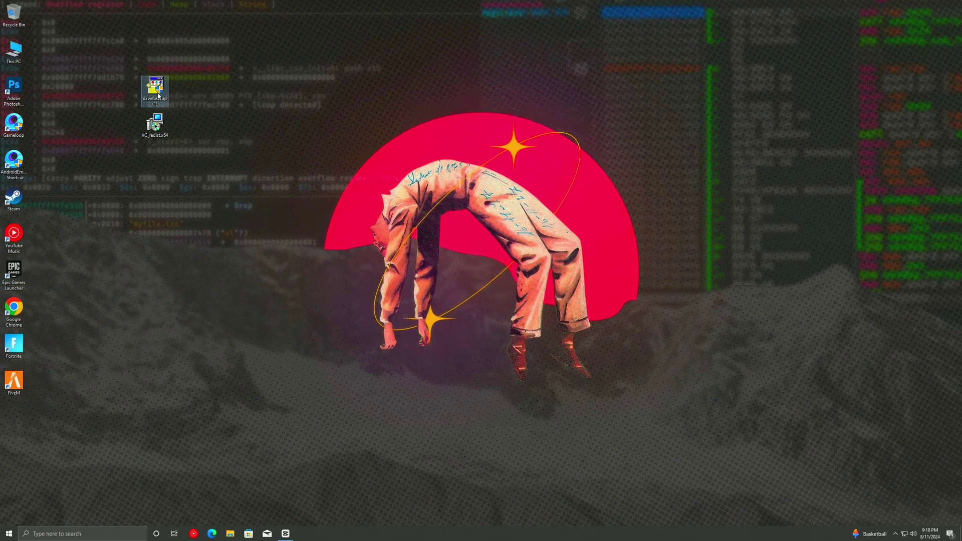
Run dxwebsetup as administrator, accept the license, skip Bing Bar, and dismiss the download error
right_click(159, 96)
click(189, 107)
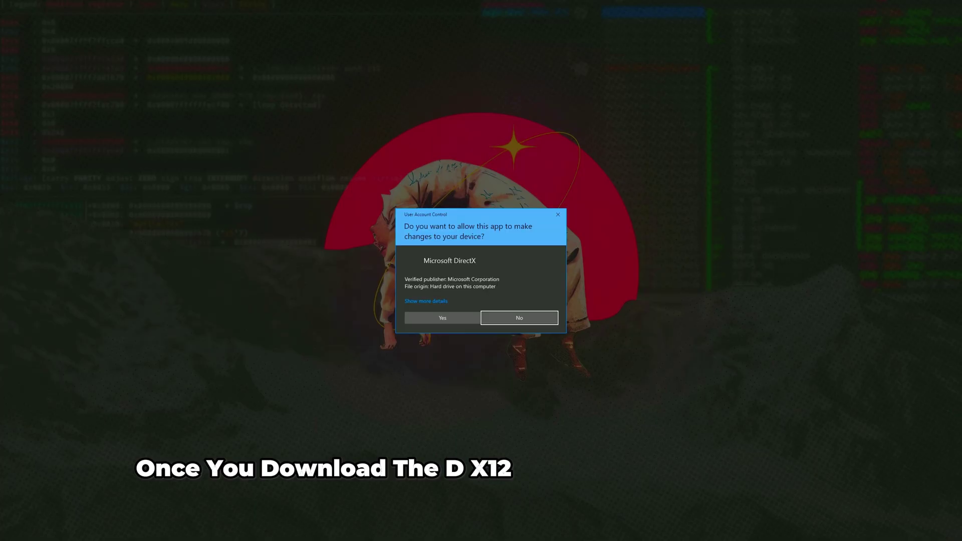
click(426, 321)
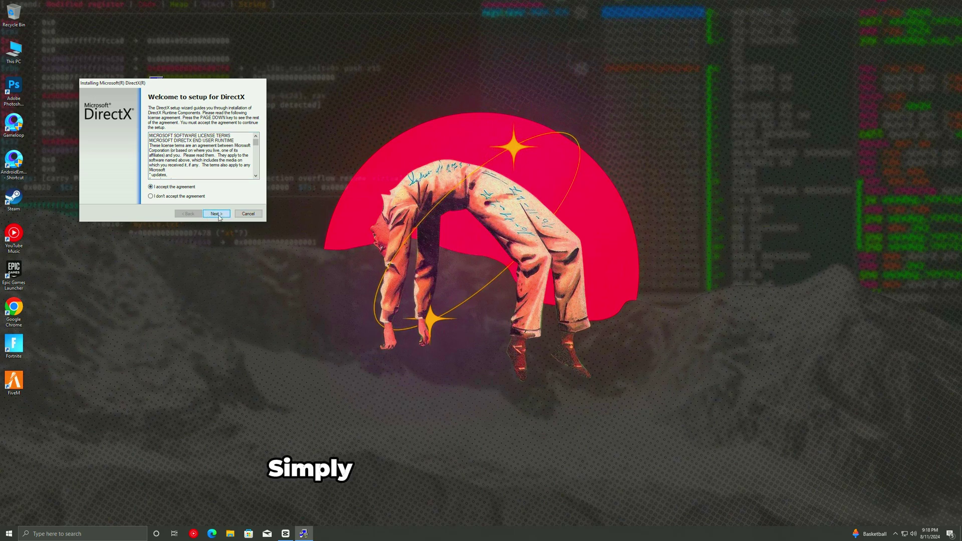
click(214, 214)
click(217, 214)
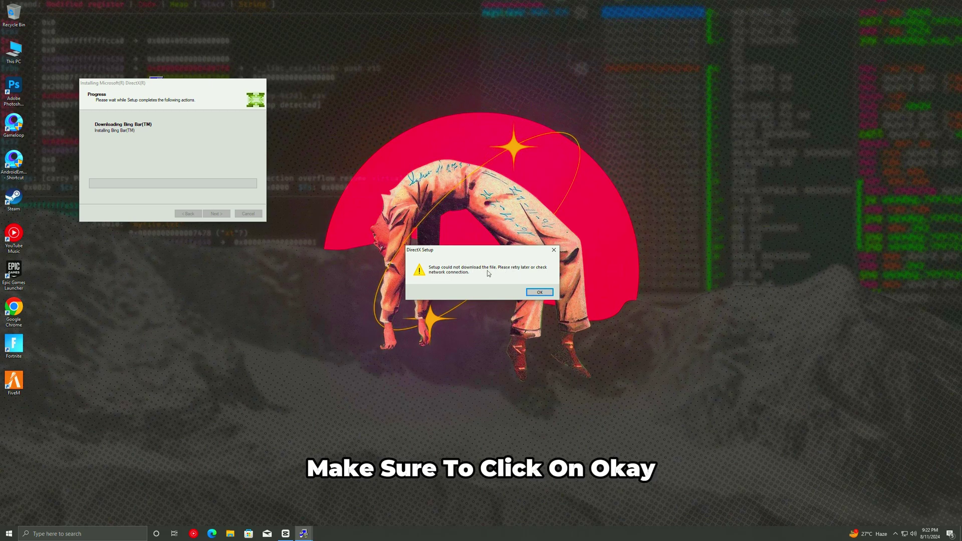
click(537, 291)
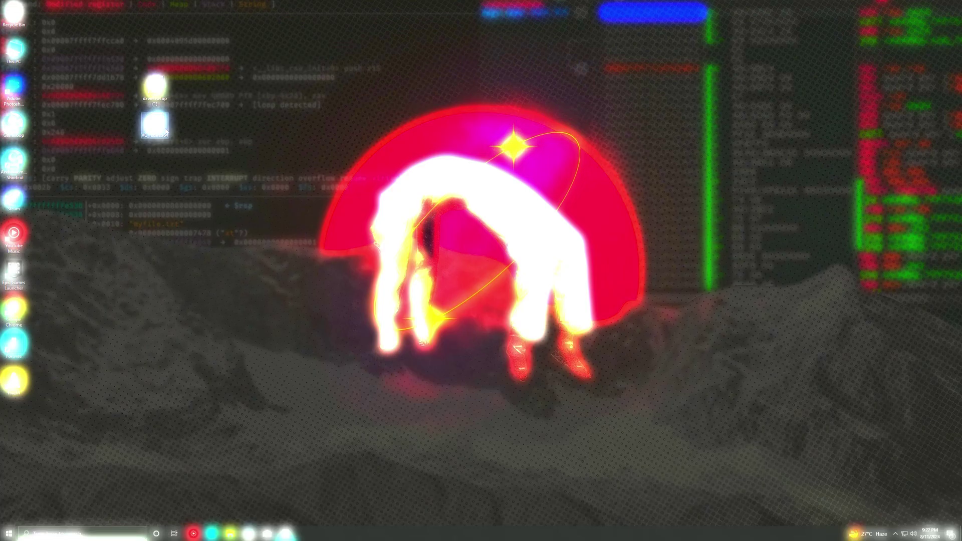
Install VC_redist.x64 14.40.33810 as administrator, then open the DirectX_11_Setup folder
right_click(166, 129)
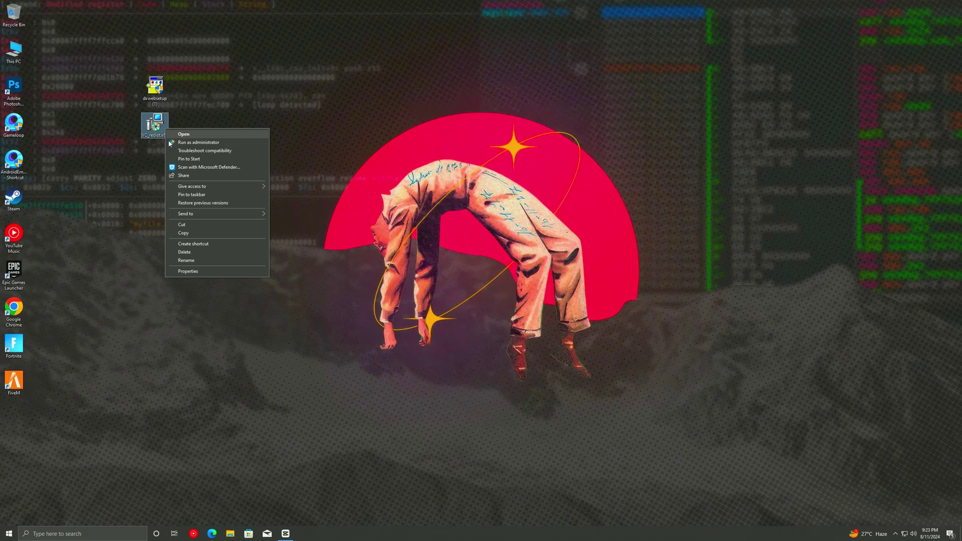
click(176, 142)
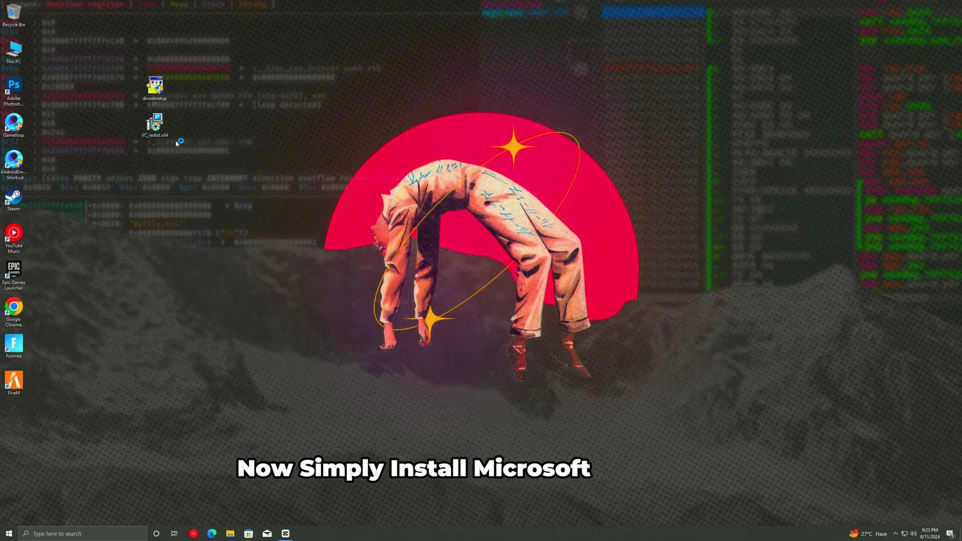
click(404, 299)
click(523, 310)
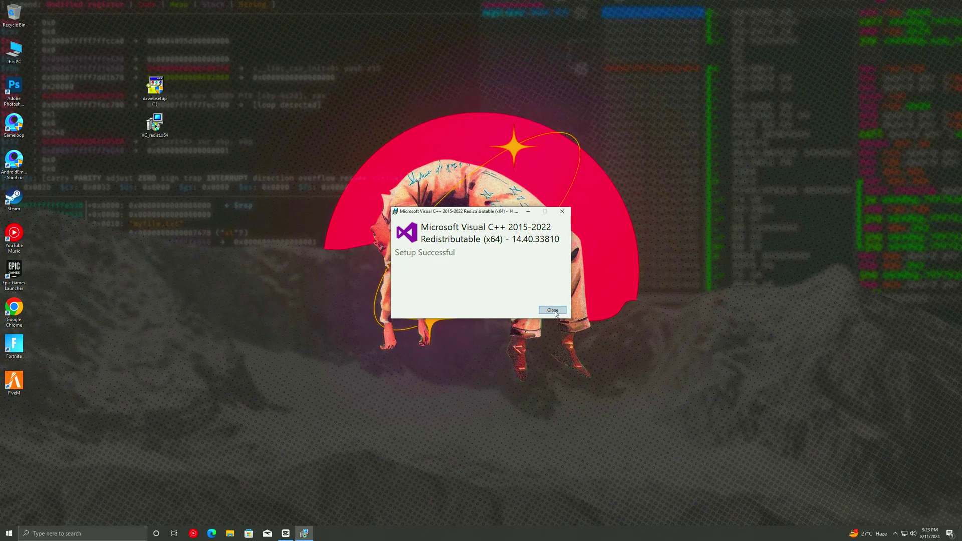
click(552, 310)
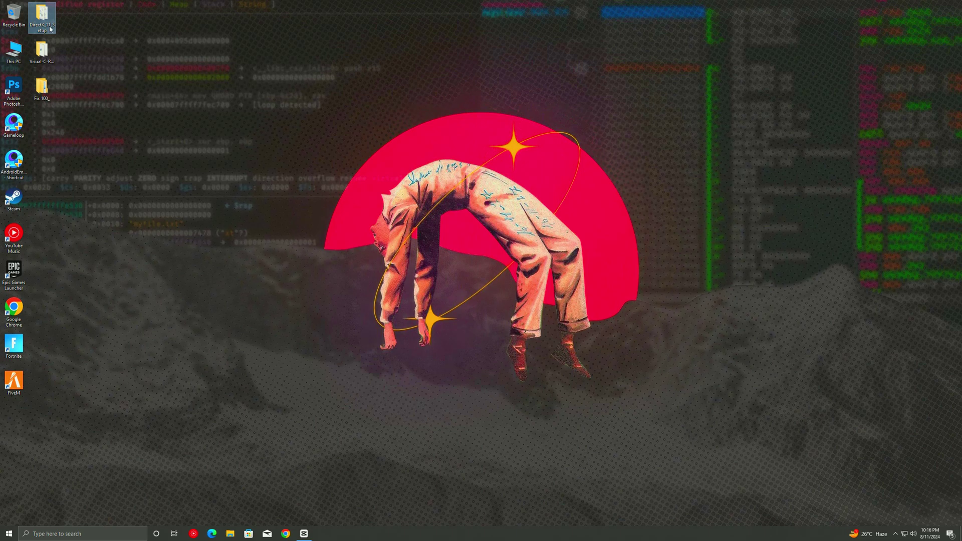
right_click(50, 29)
click(110, 49)
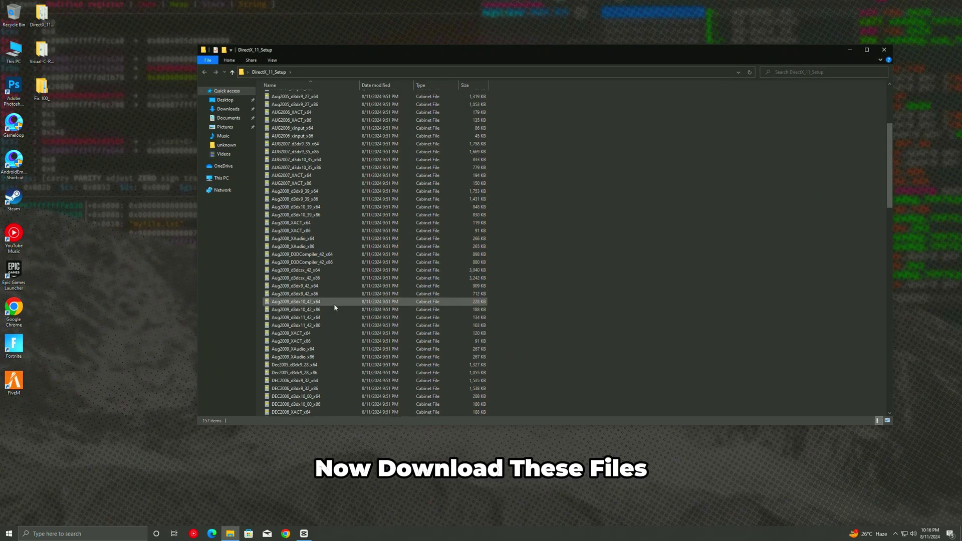
Run DXSETUP from the DirectX_11_Setup folder, accepting the license and skipping Bing Bar
scroll(335, 307, down, 6)
right_click(287, 313)
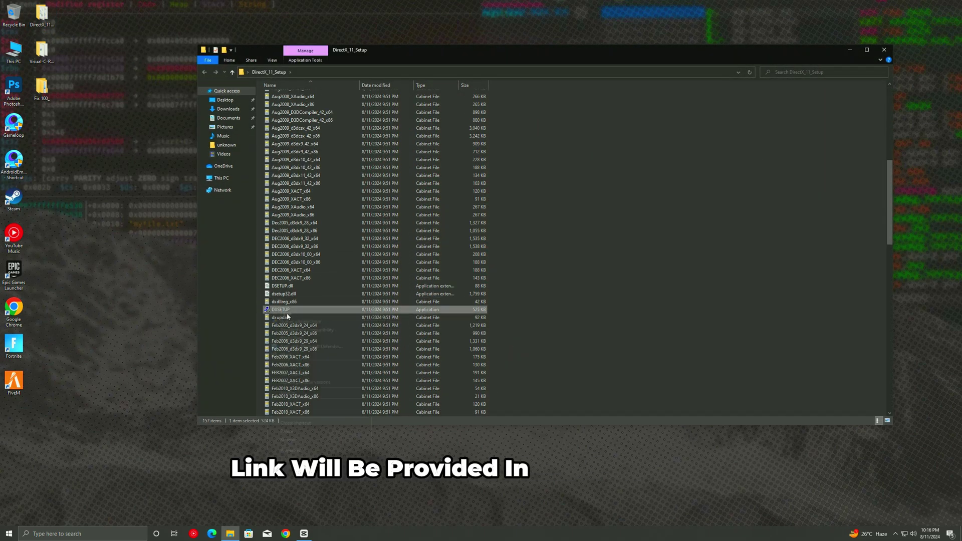
click(300, 321)
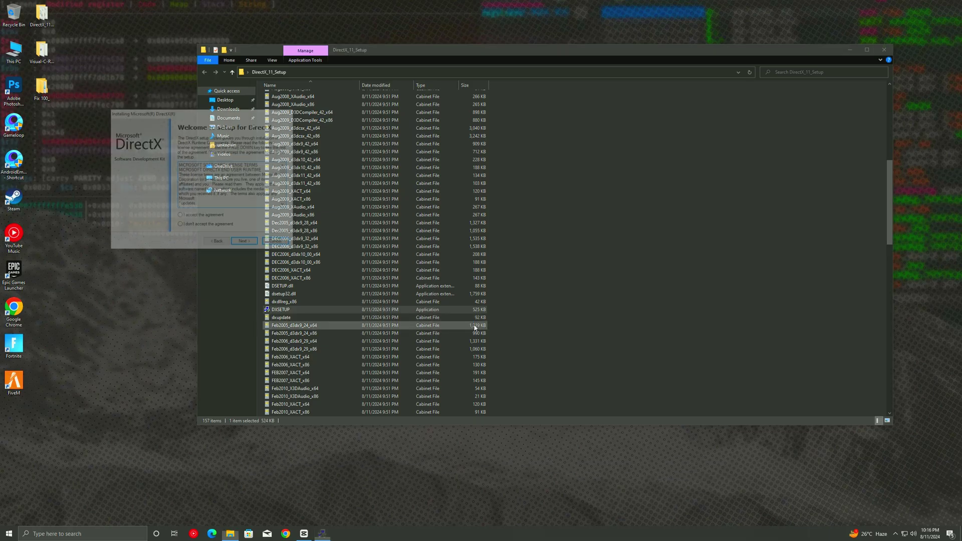
click(181, 216)
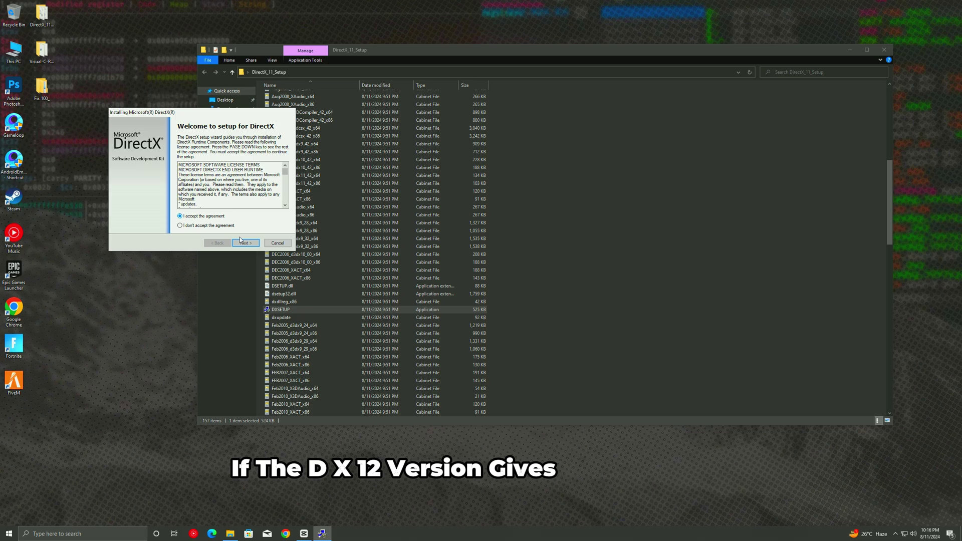
click(246, 244)
click(246, 244)
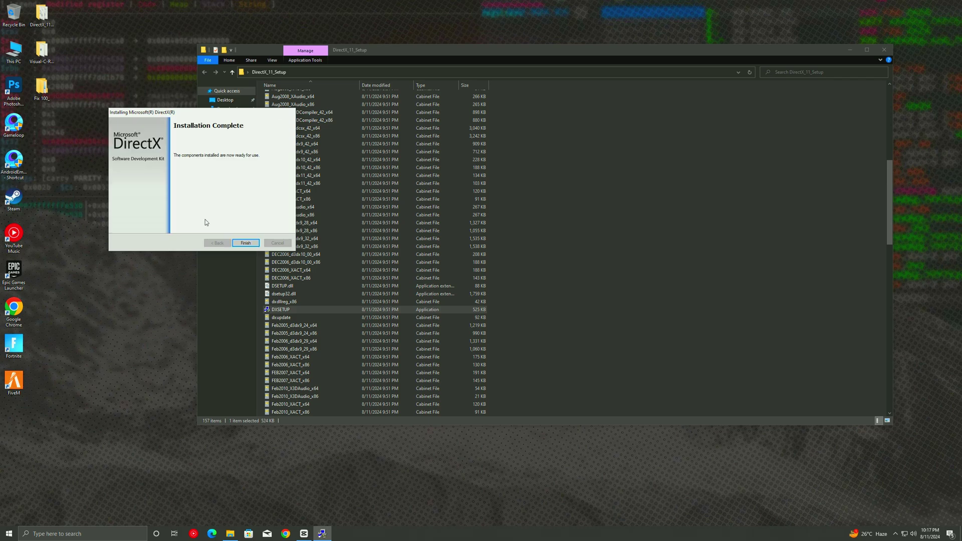
click(246, 243)
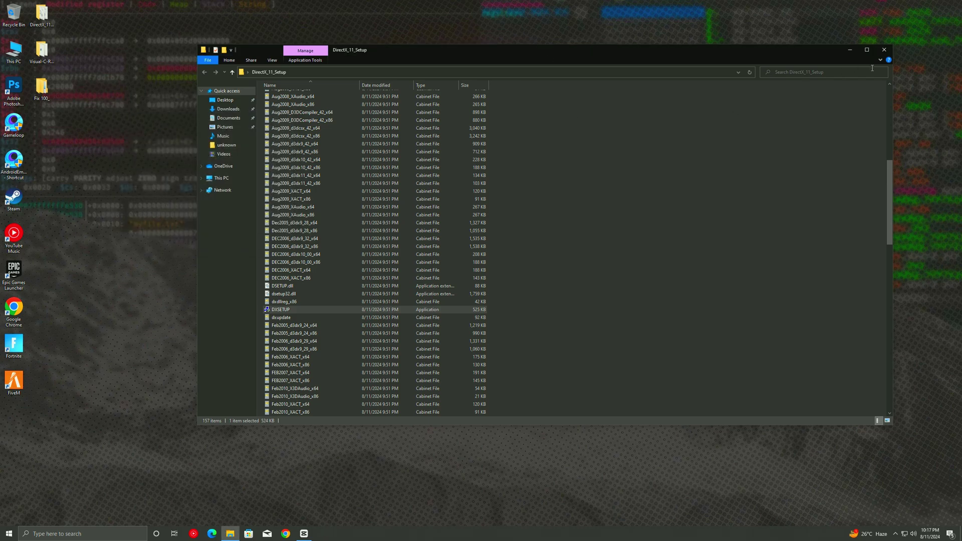
Run install_all as administrator from the Visual-C-Runtimes-All-in-One-Jul-2021 folder
click(884, 49)
right_click(46, 62)
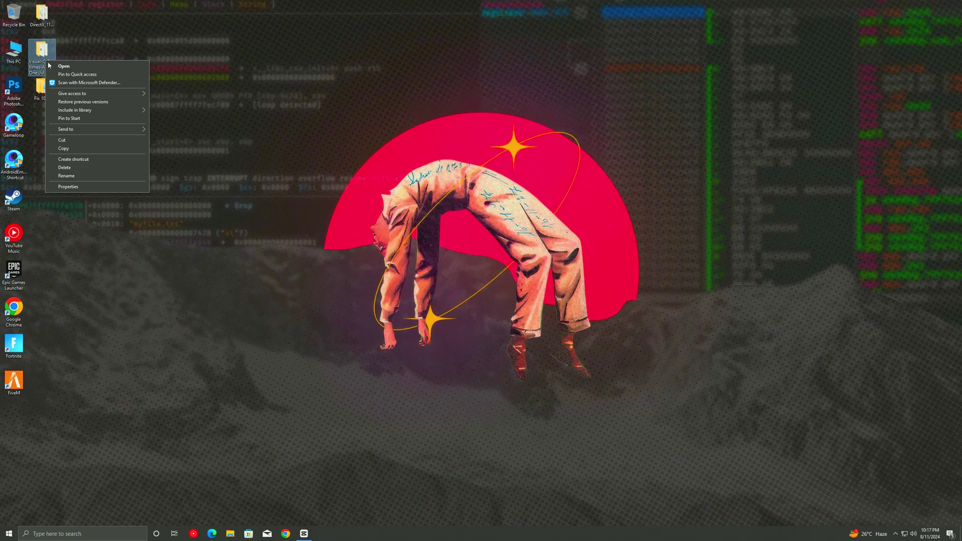
click(55, 67)
click(279, 97)
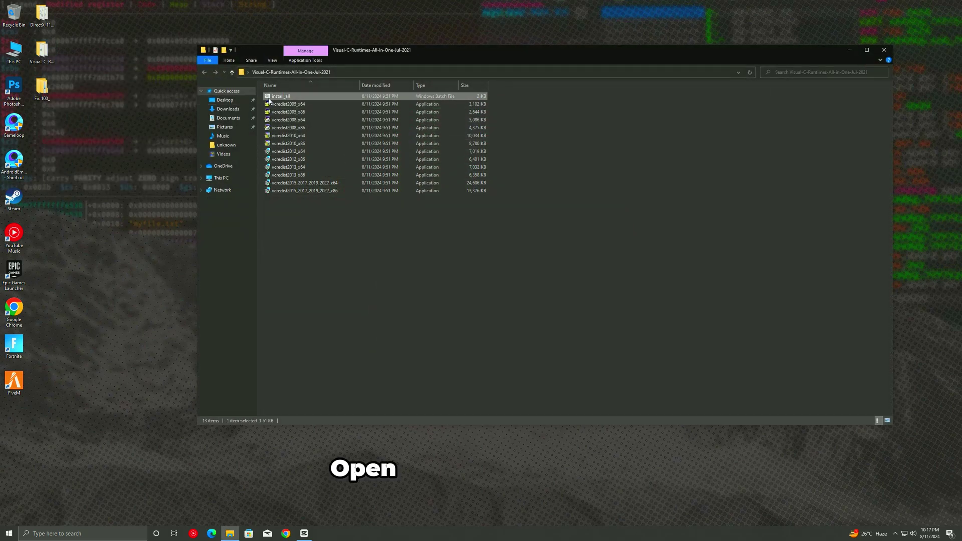
right_click(293, 97)
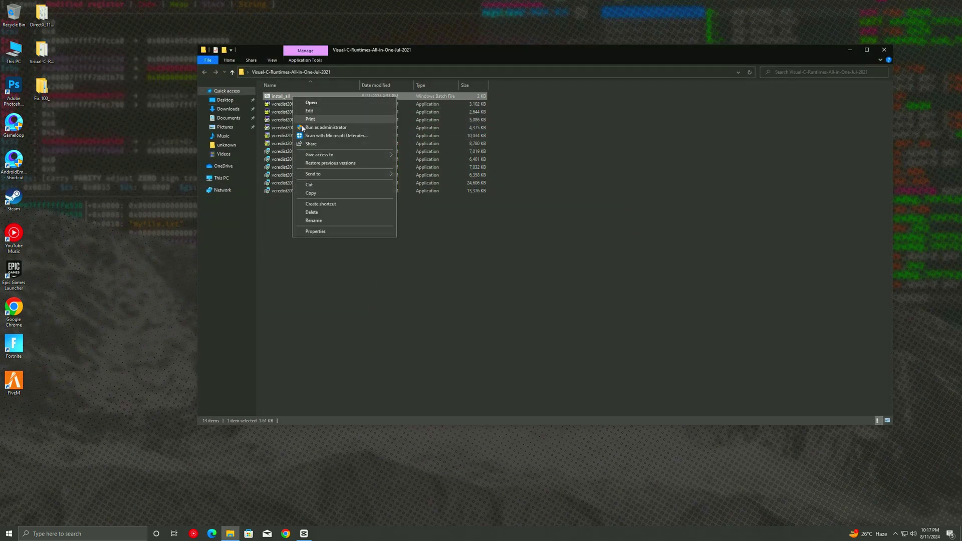
click(314, 128)
click(407, 317)
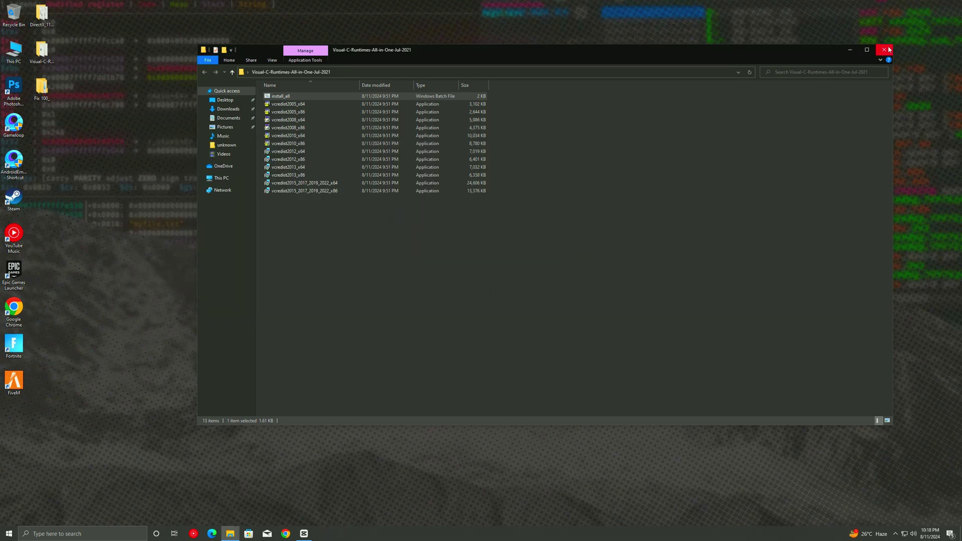
Open Programs and Features from Settings > Apps and scroll to the Visual C++ entries
click(889, 49)
key(super+x)
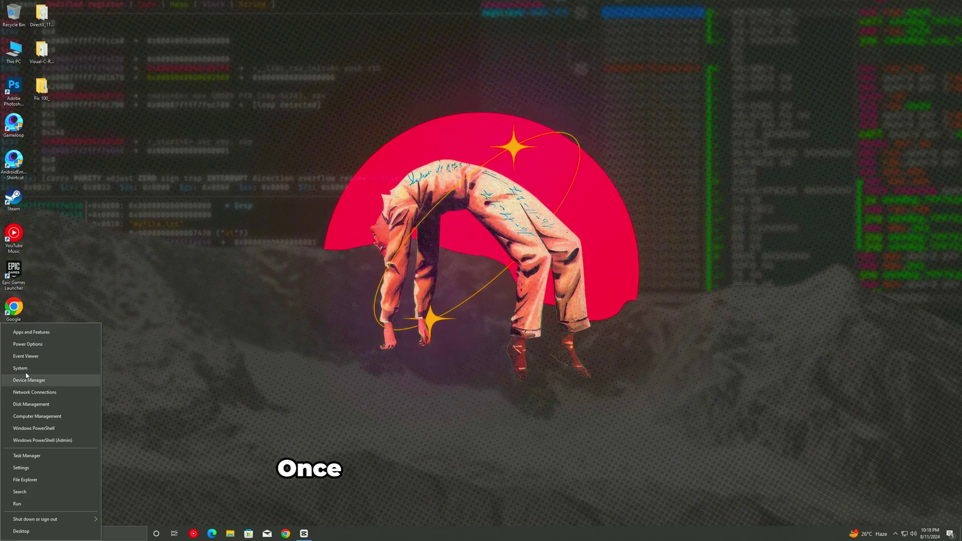
key(Escape)
click(9, 534)
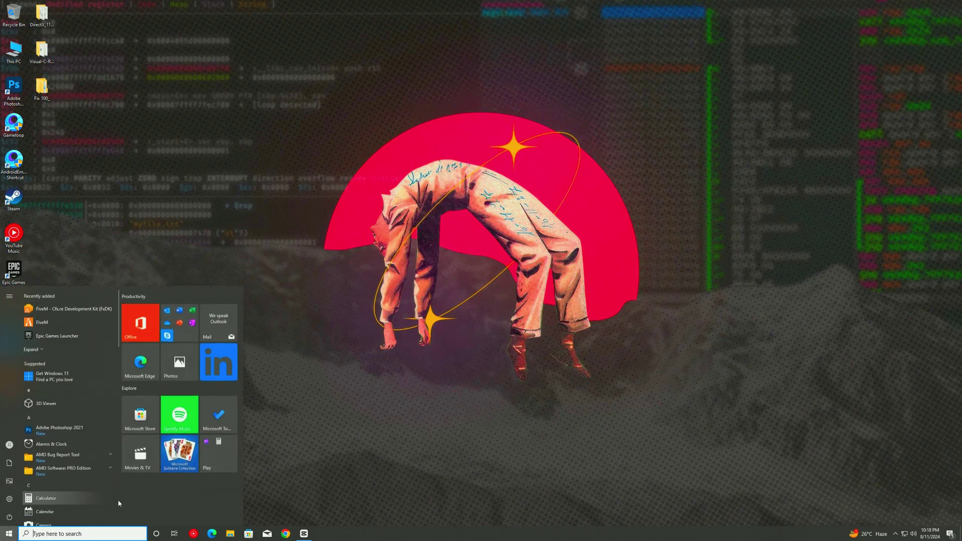
click(9, 499)
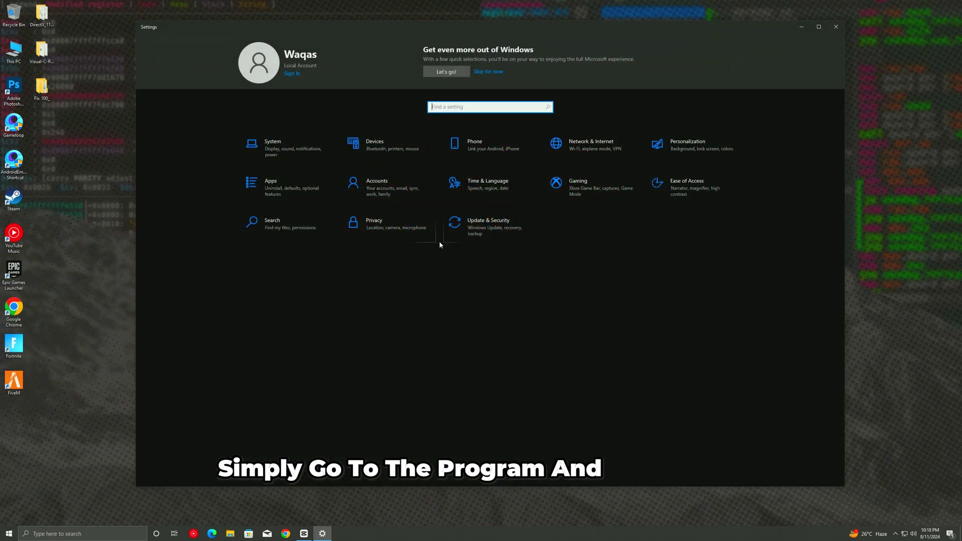
click(295, 195)
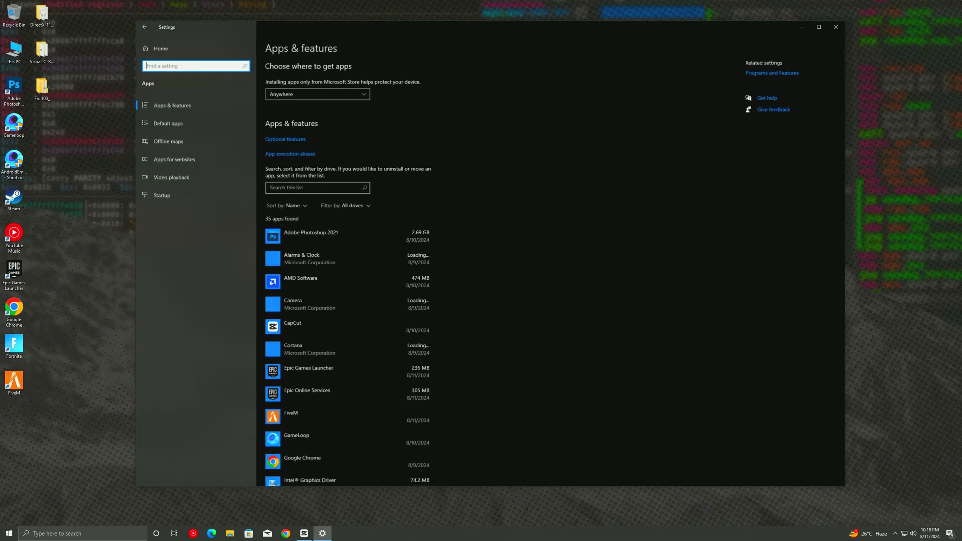
click(761, 74)
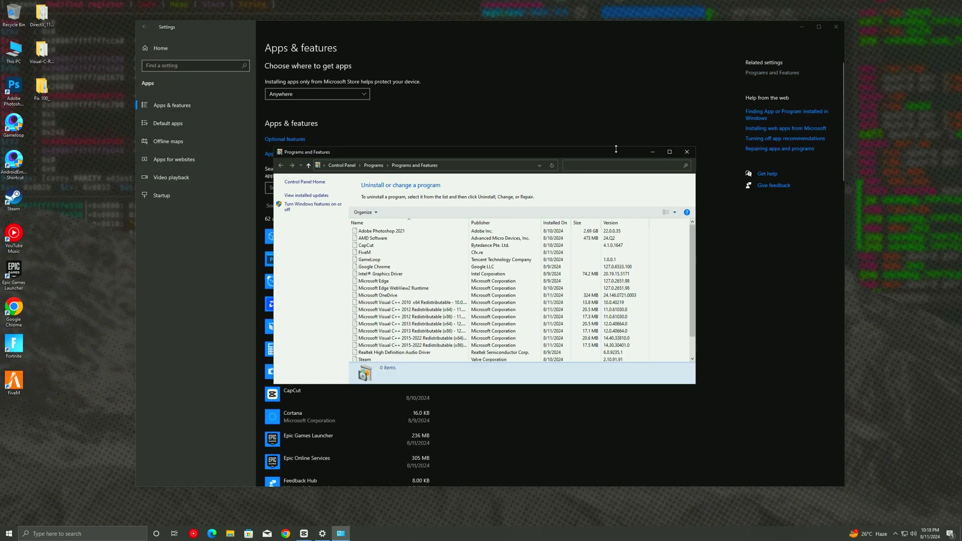
scroll(381, 291, down, 3)
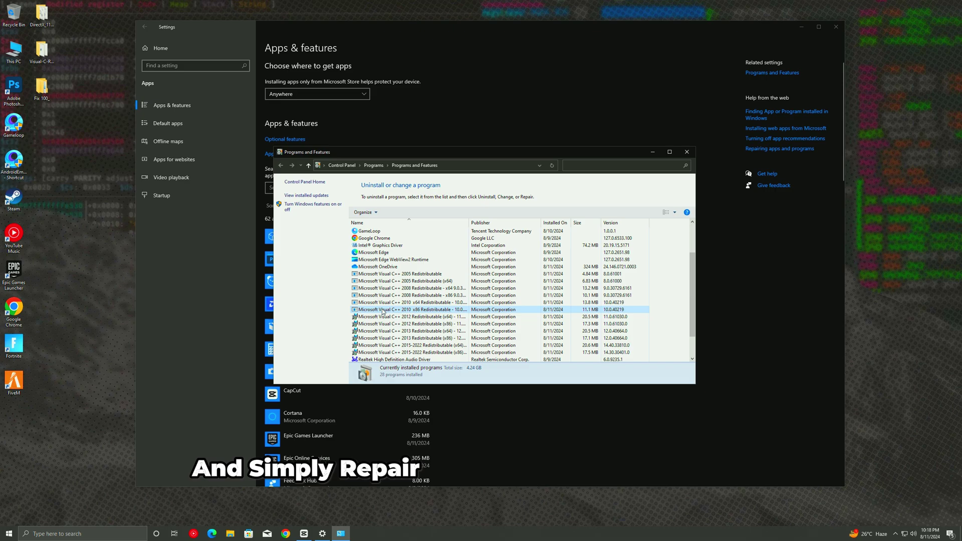
scroll(383, 312, down, 1)
Repair the Visual C++ 2015-2022 x86 redistributable
click(391, 330)
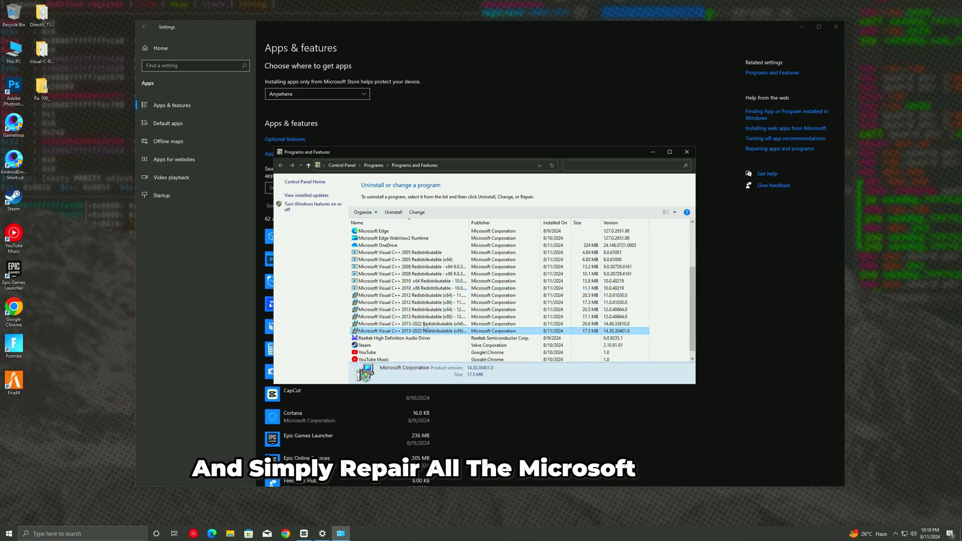
click(393, 212)
click(436, 313)
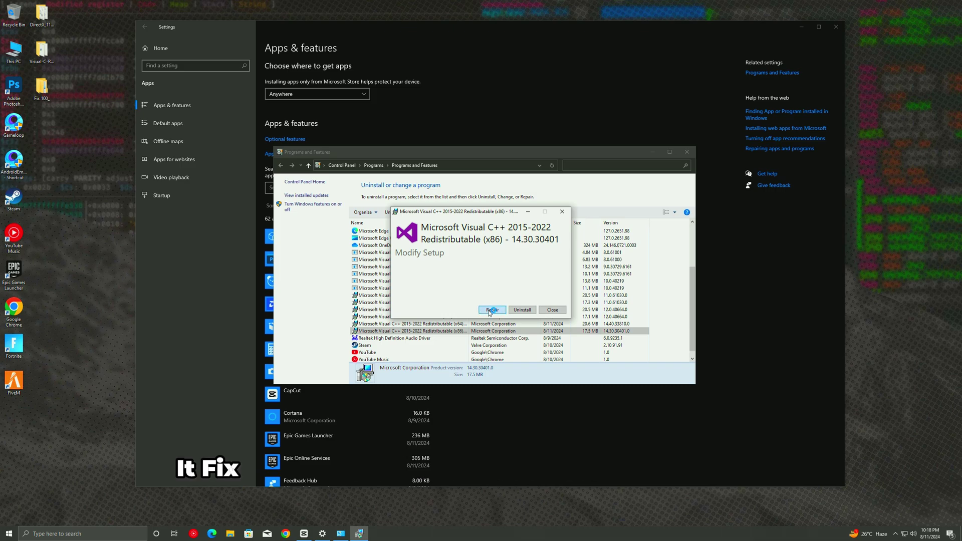
click(493, 309)
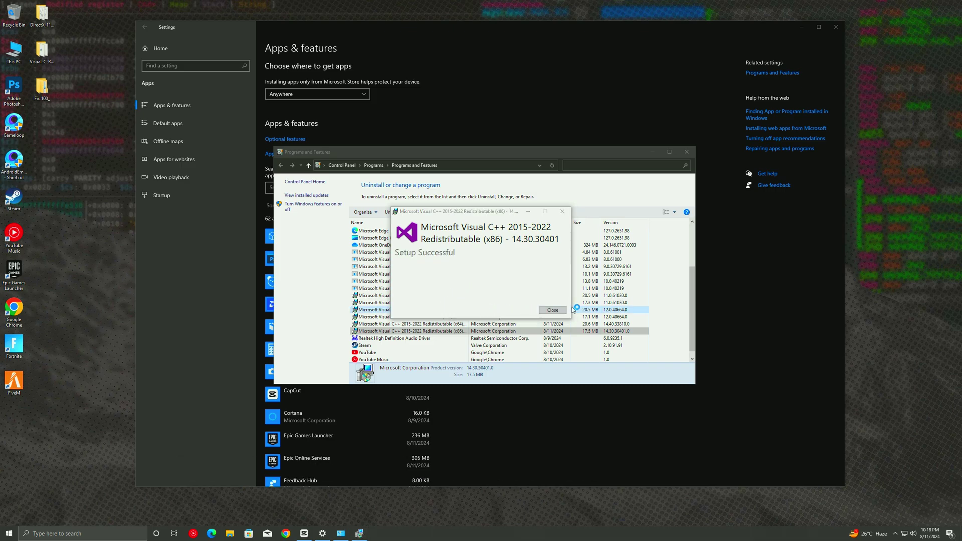
click(553, 310)
Repair the Visual C++ 2015-2022 x64 redistributable and close Programs and Features
click(442, 324)
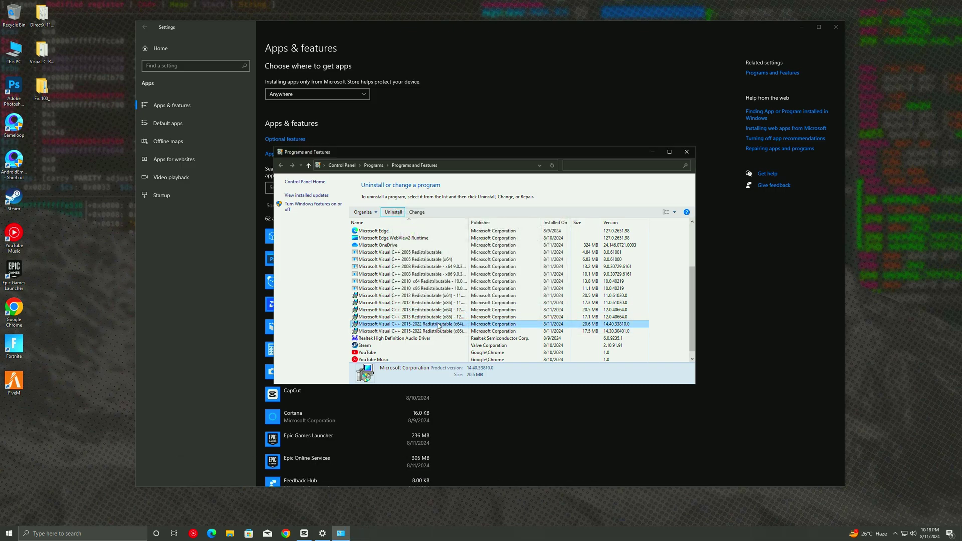
click(394, 212)
click(446, 317)
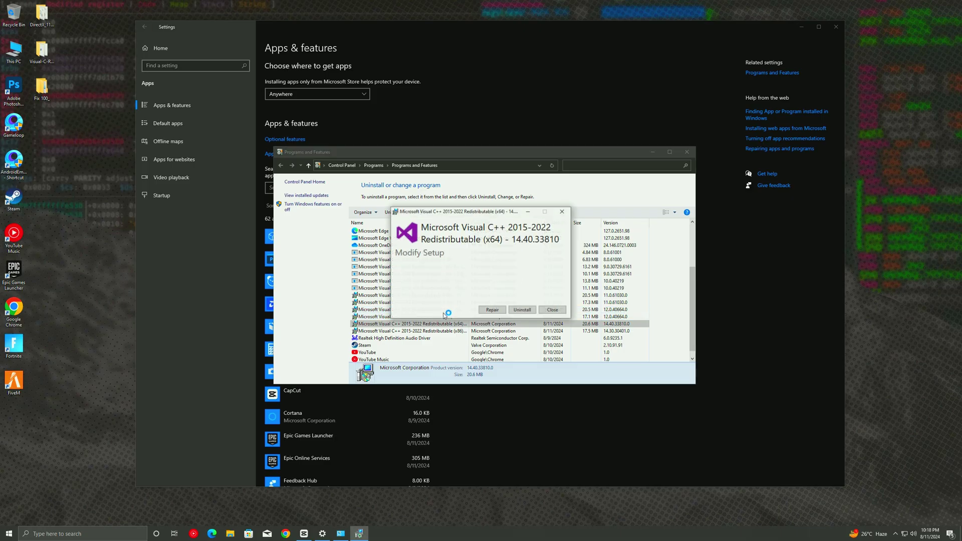
click(495, 310)
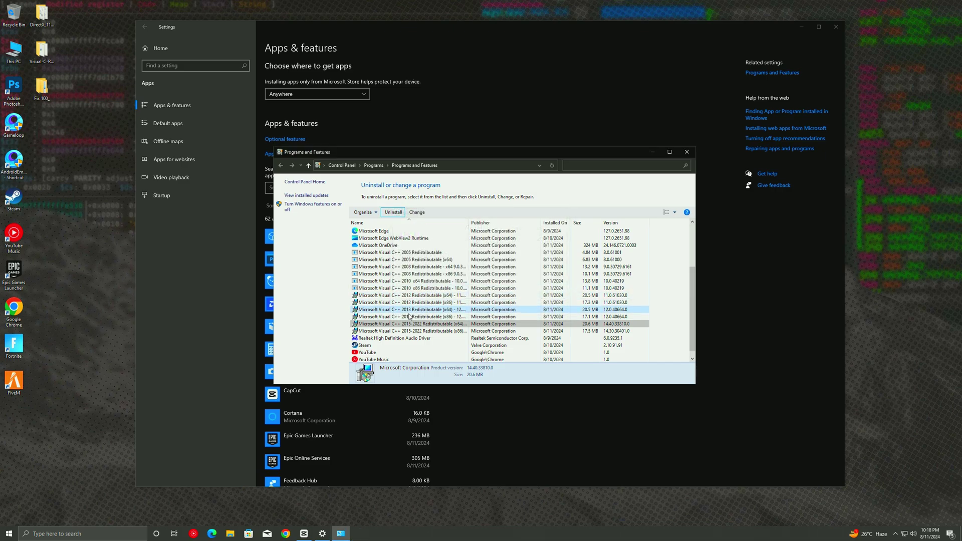
click(409, 317)
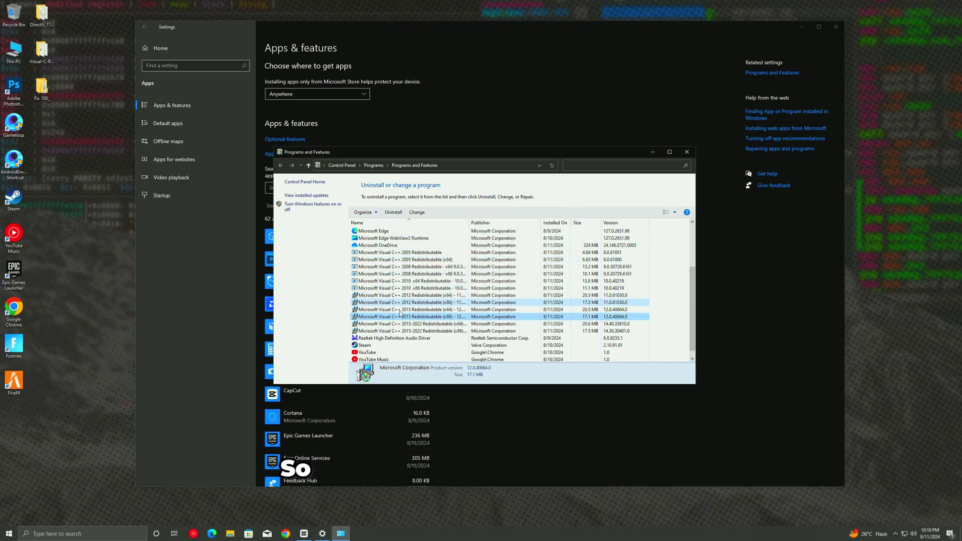
click(687, 152)
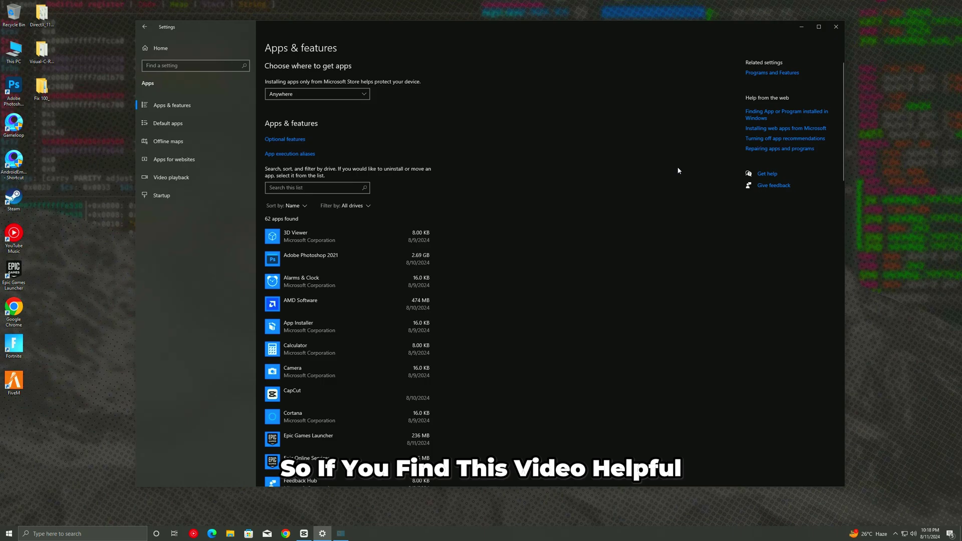